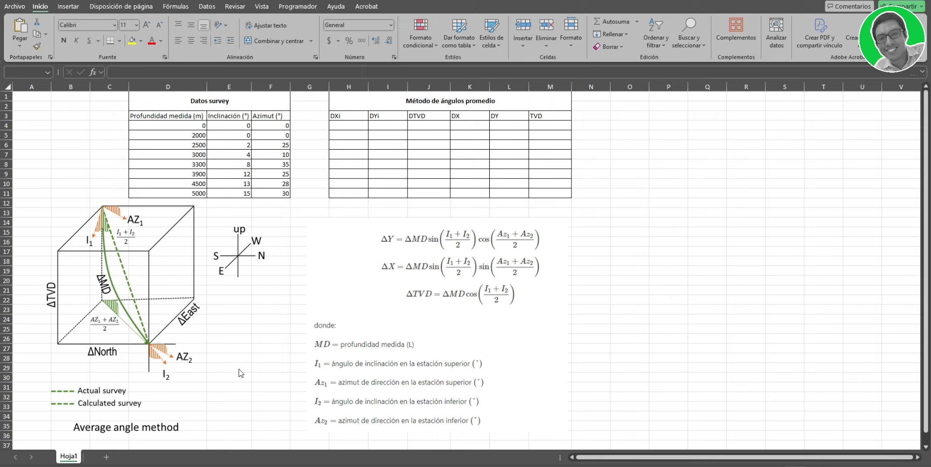
- Review the inclination, measured depth and azimuth values in the survey table
left_click(209, 132)
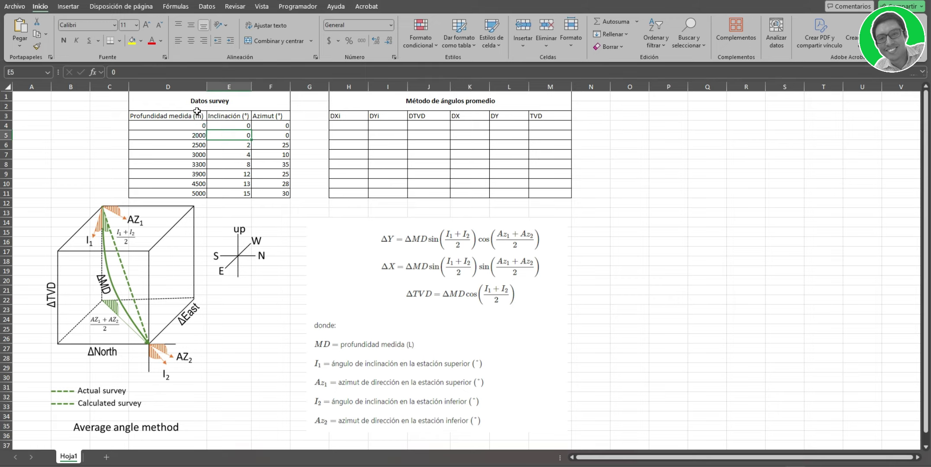
left_click_drag(194, 126, 187, 188)
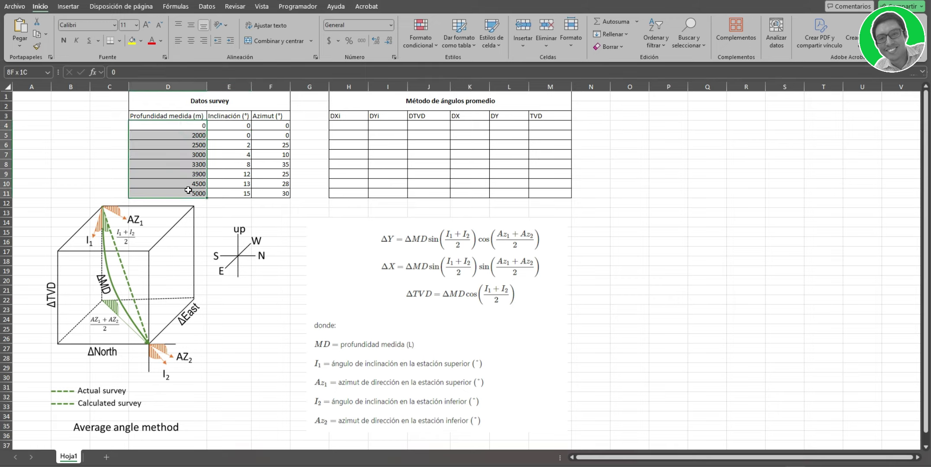
left_click_drag(270, 125, 265, 192)
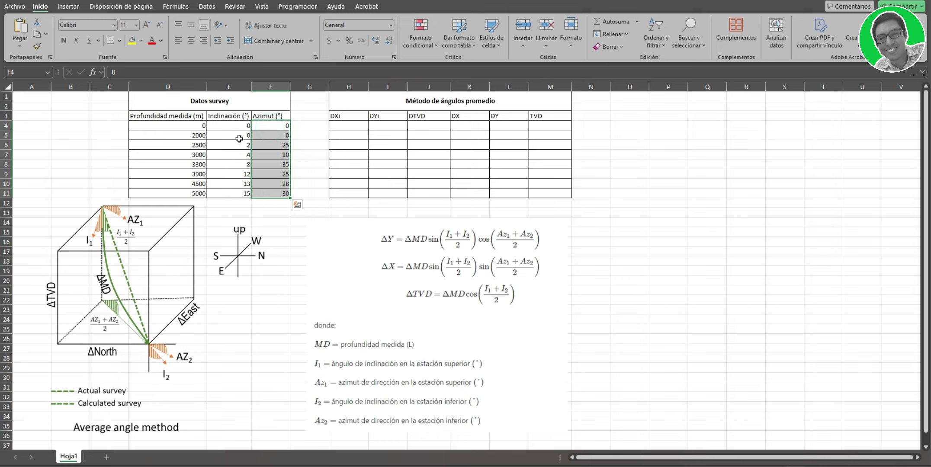
- Enter 0 in H4 through M4 for the first results row and start a formula in H5
left_click(356, 134)
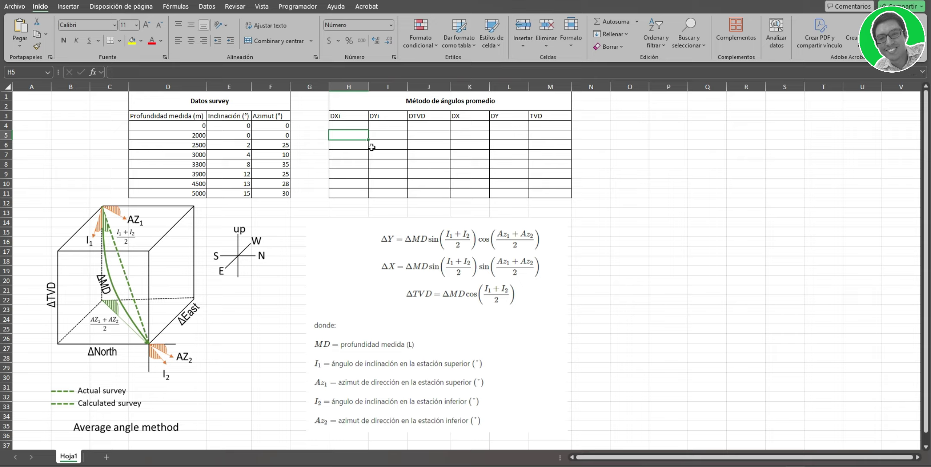
left_click(358, 127)
type("0\t0\t0\t0\t0\t0")
key("Return")
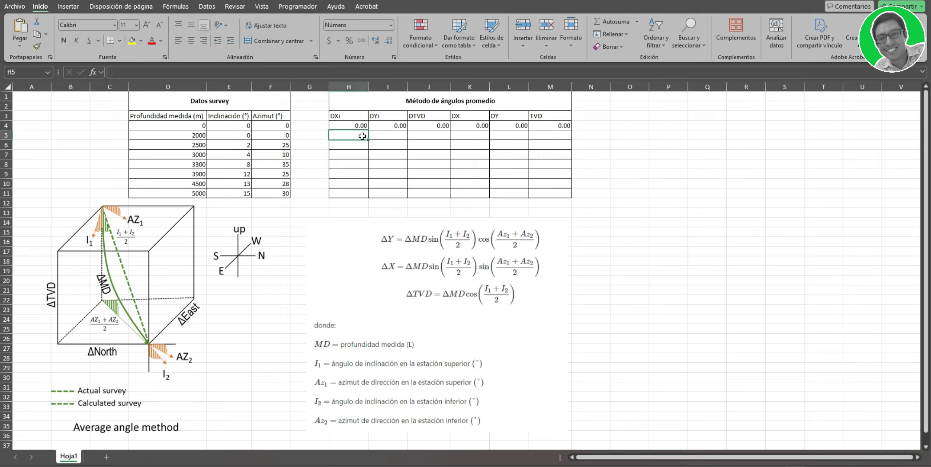
type("=")
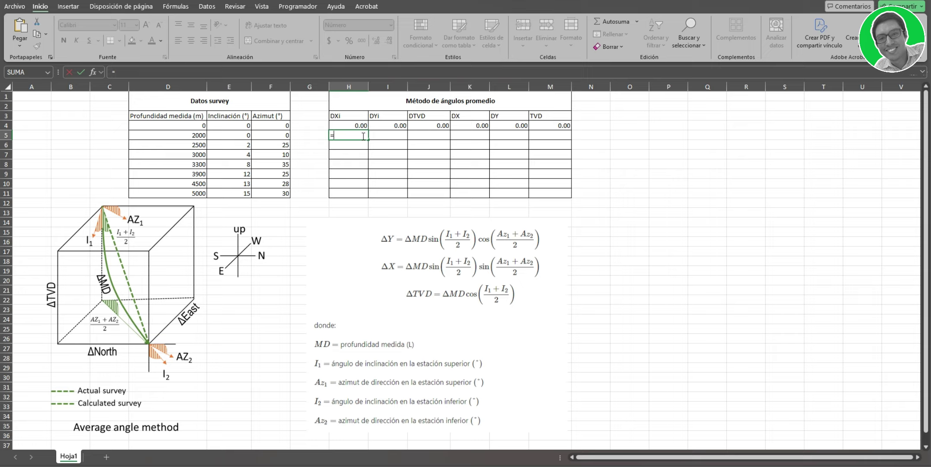
type("(")
- In H5, enter (D5-D4)*SENO(RADIANES((E5+E4)/2)) for depth difference times sine of average inclination
left_click(184, 136)
type("-")
left_click(183, 128)
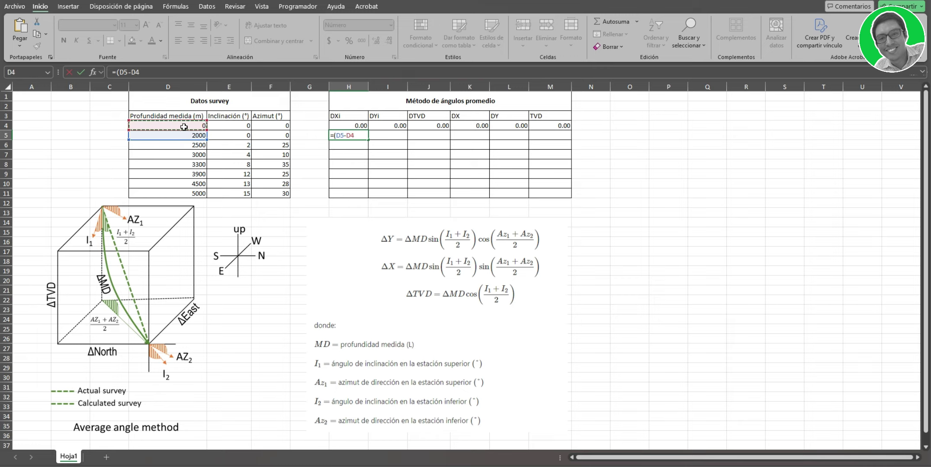
type(")*")
type("se")
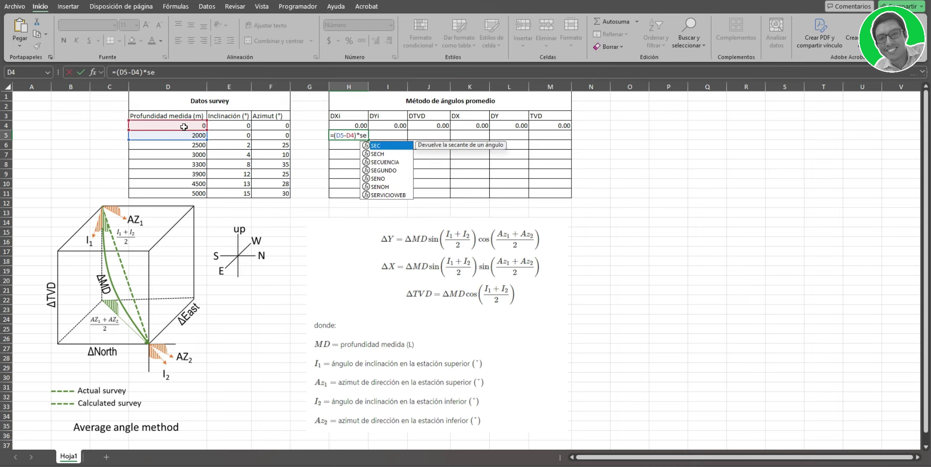
double_click(376, 178)
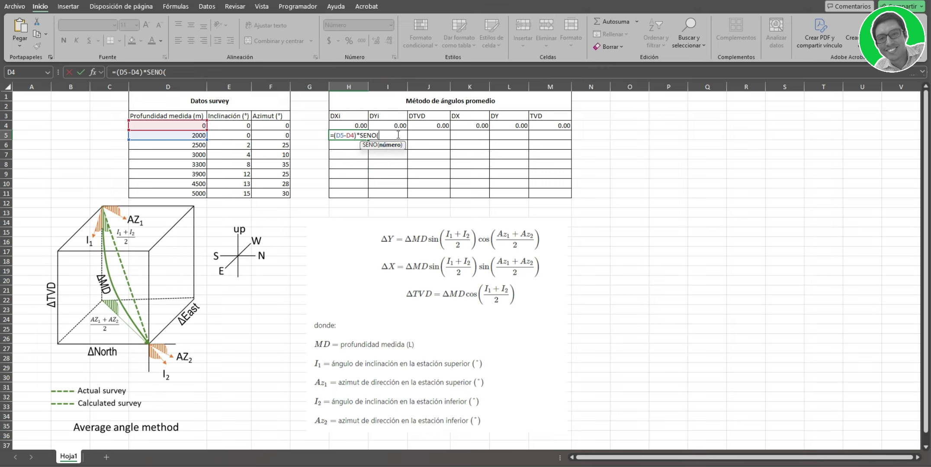
type("radi")
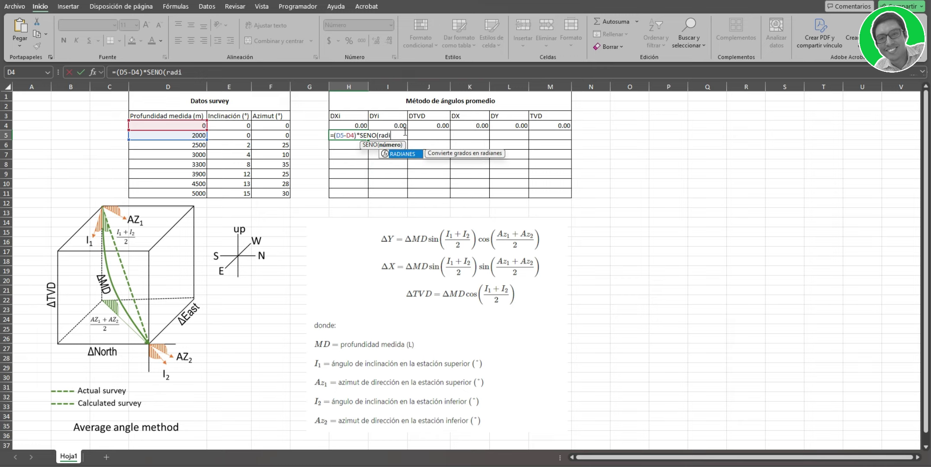
left_click(410, 155)
type("(")
left_click(239, 135)
type("+")
left_click(240, 126)
type(")")
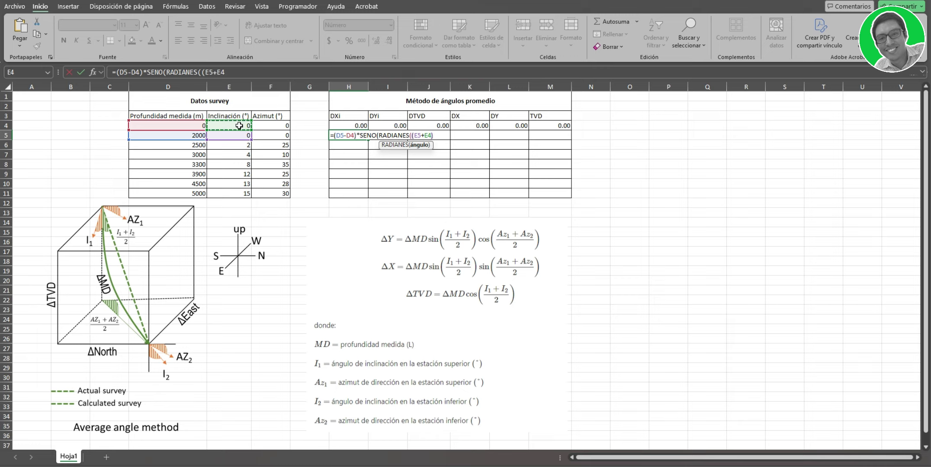
type("/2)")
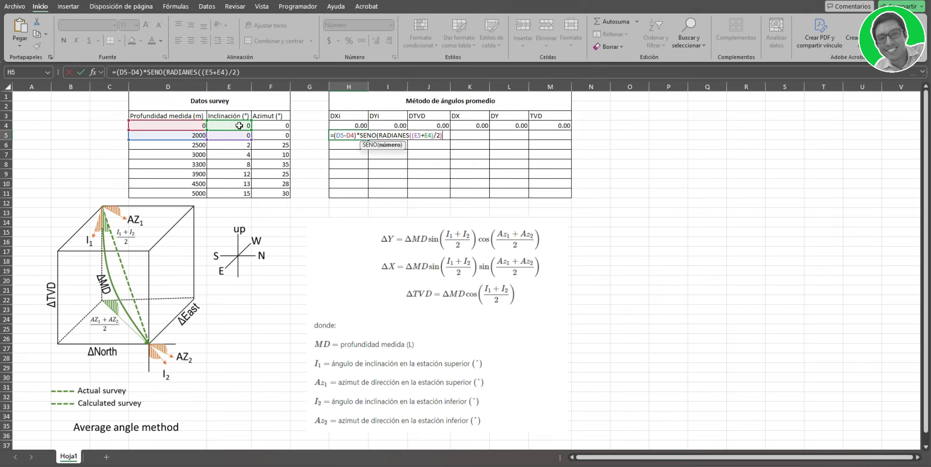
type(")")
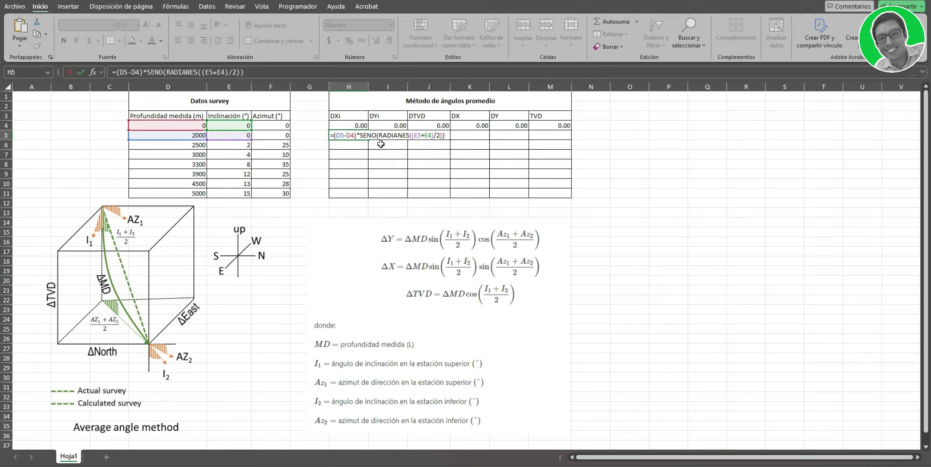
type("*COS((")
- Complete the DXi formula with *COS((F5+F4)/2) for the average azimuth and commit it
left_click(276, 135)
type("+")
left_click(281, 125)
type(")")
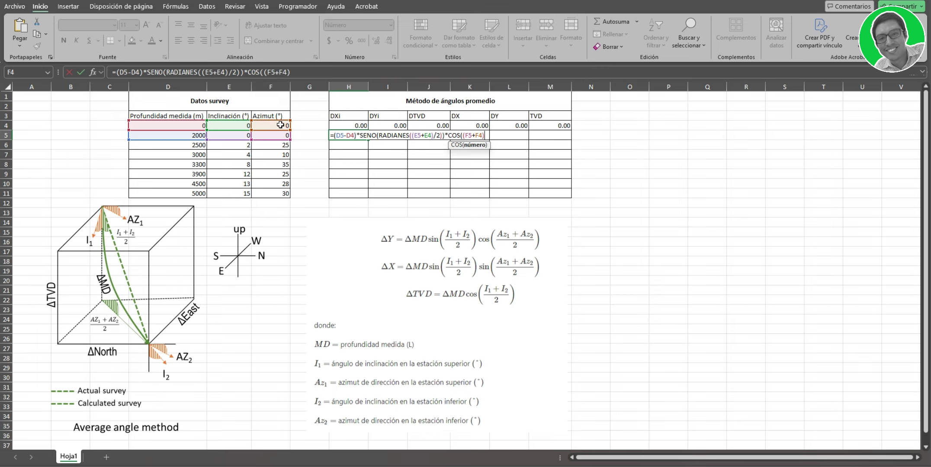
type("/2))")
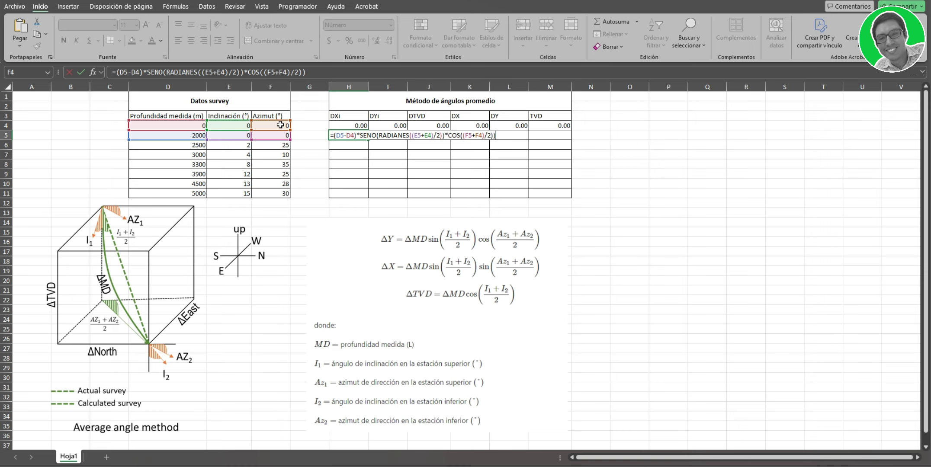
key("Return")
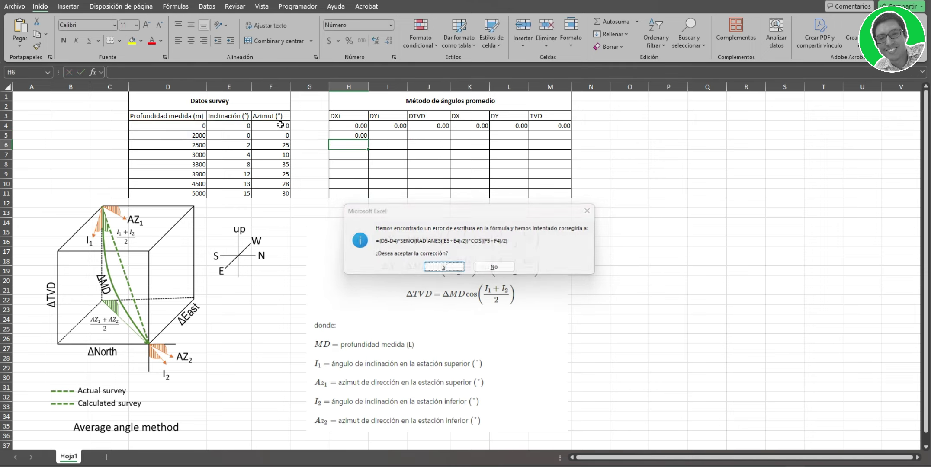
- Accept Excel's corrected formula, fill it down, then wrap the azimuth average in RADIANES inside COS
key("Return")
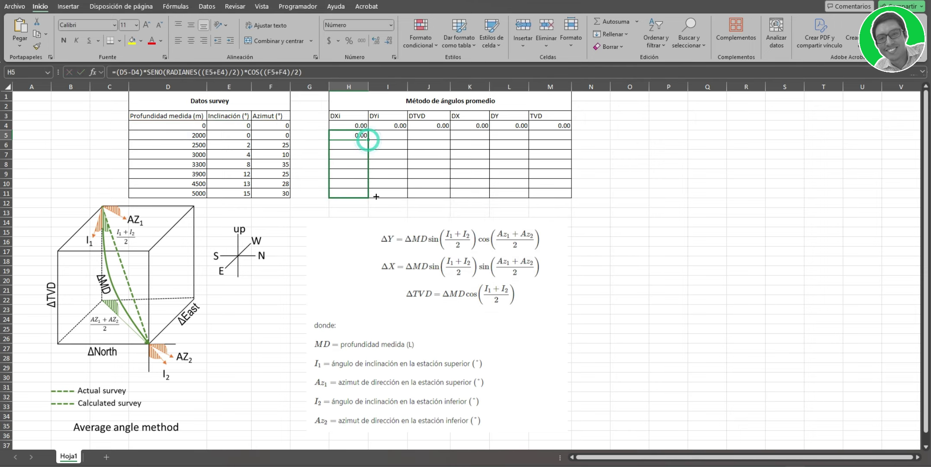
double_click(368, 140)
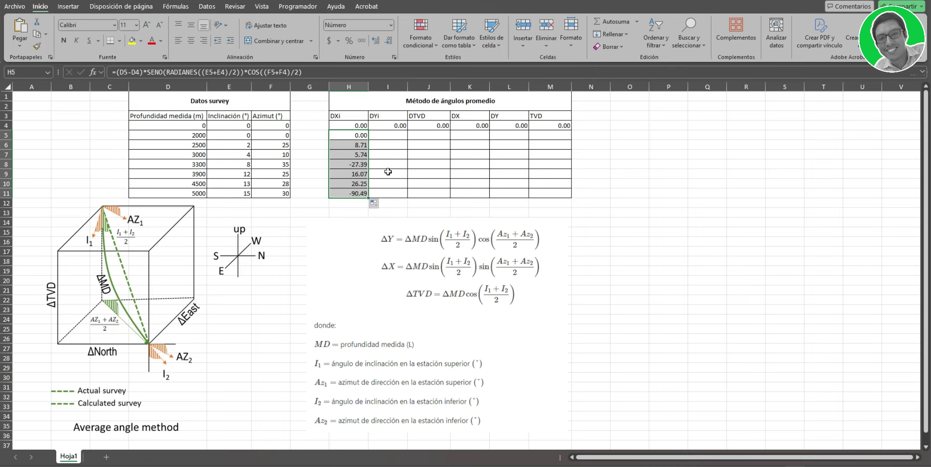
left_click(357, 135)
left_click(264, 72)
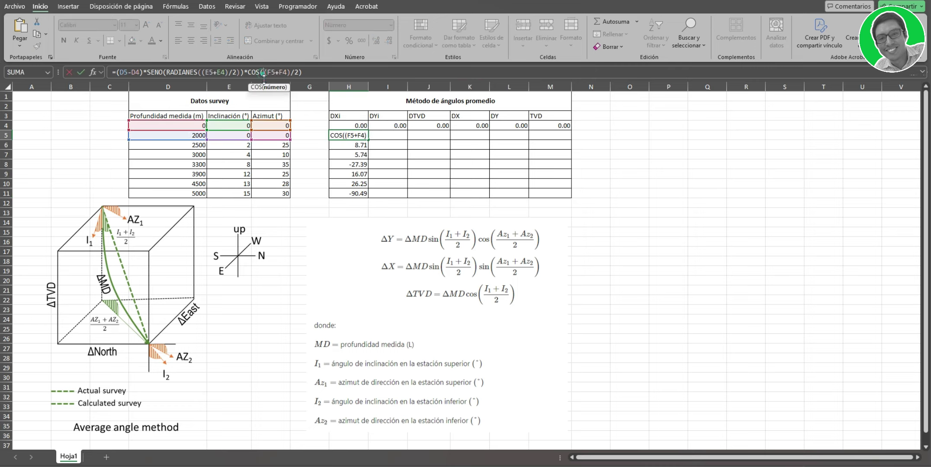
type("radionaes")
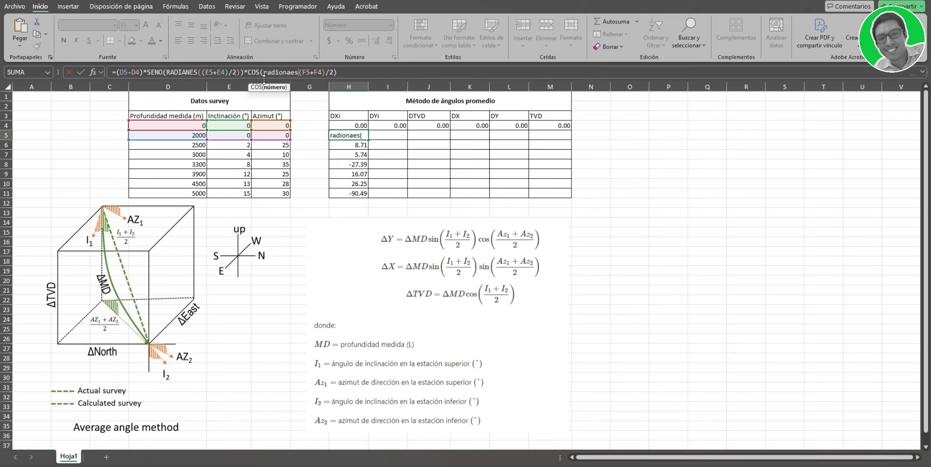
key("BackSpace")
key("BackSpace")
key("BackSpace")
key("BackSpace")
key("BackSpace")
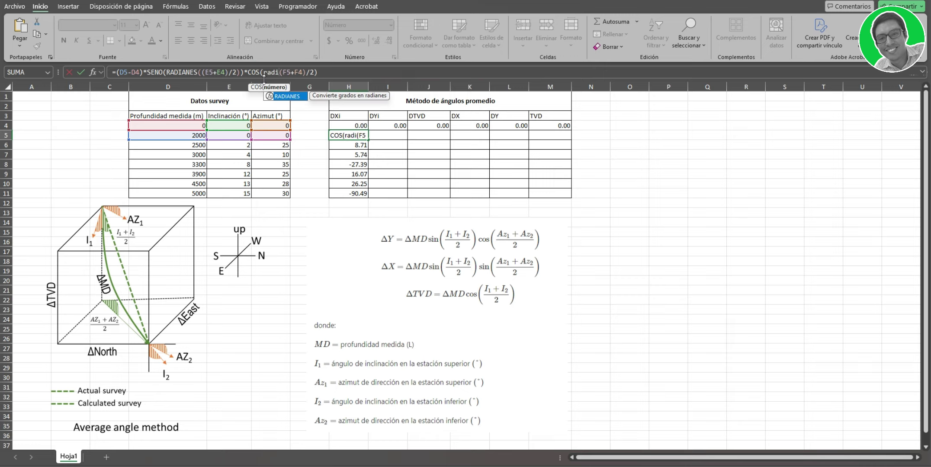
left_click(298, 96)
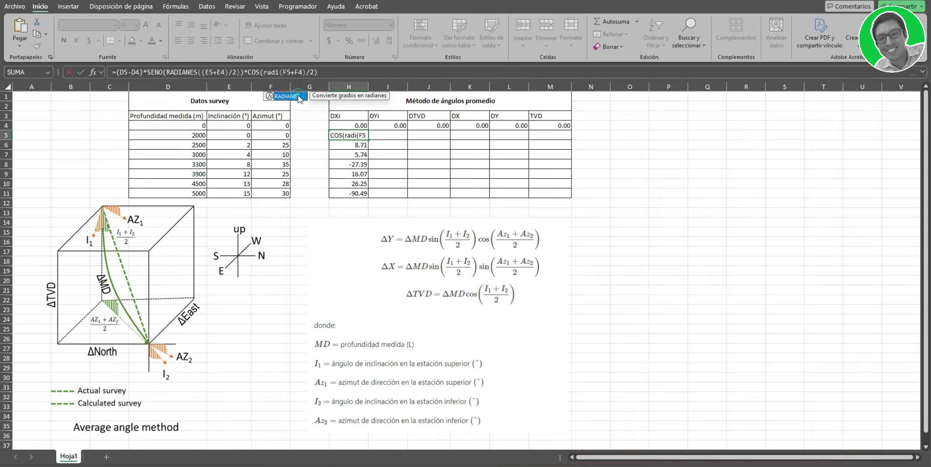
- Refill the corrected DXi formula down column H and check the last result, 116.22
double_click(285, 96)
key("Return")
left_click(349, 135)
double_click(368, 140)
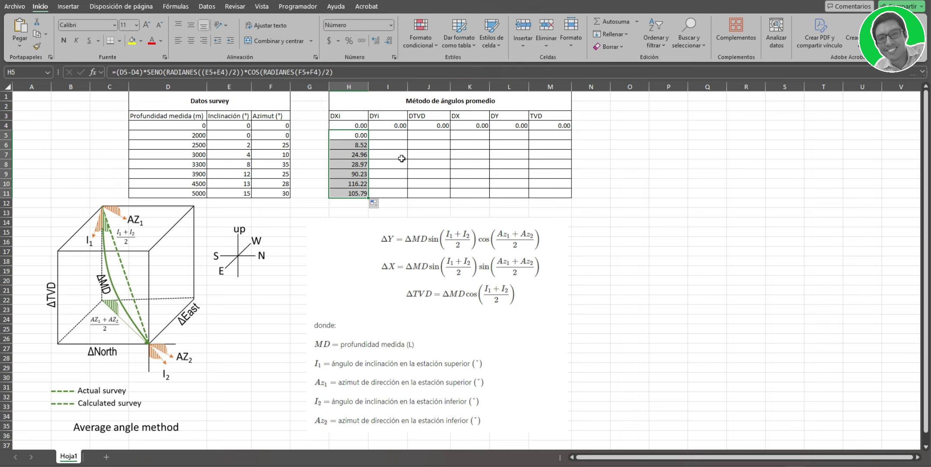
left_click(360, 193)
double_click(360, 193)
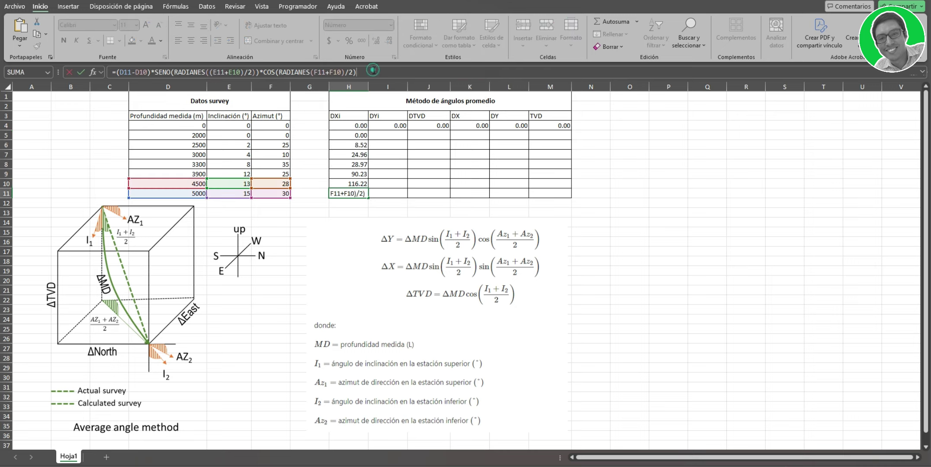